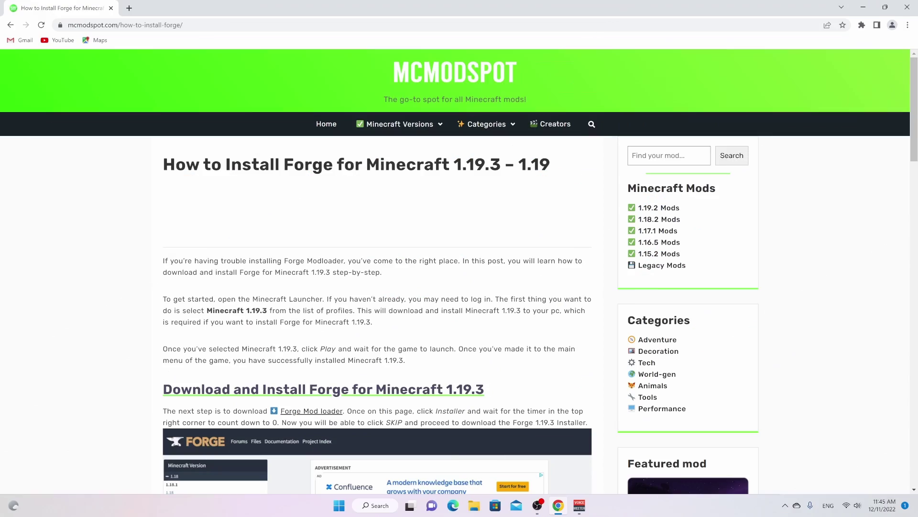
Launch vanilla Minecraft 1.19.3 from the Minecraft Launcher with the Latest release profile
{"action": "left_click", "coordinate": [868, 10]}
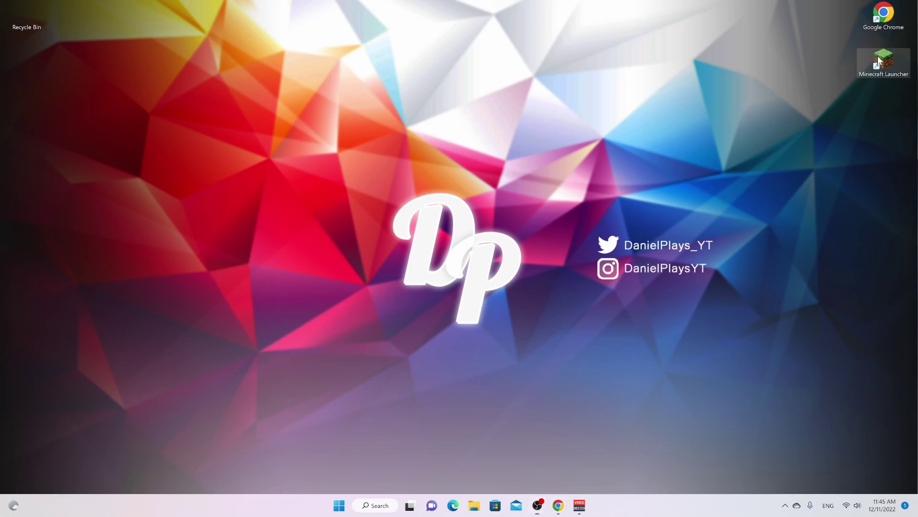
{"action": "double_click", "coordinate": [878, 56]}
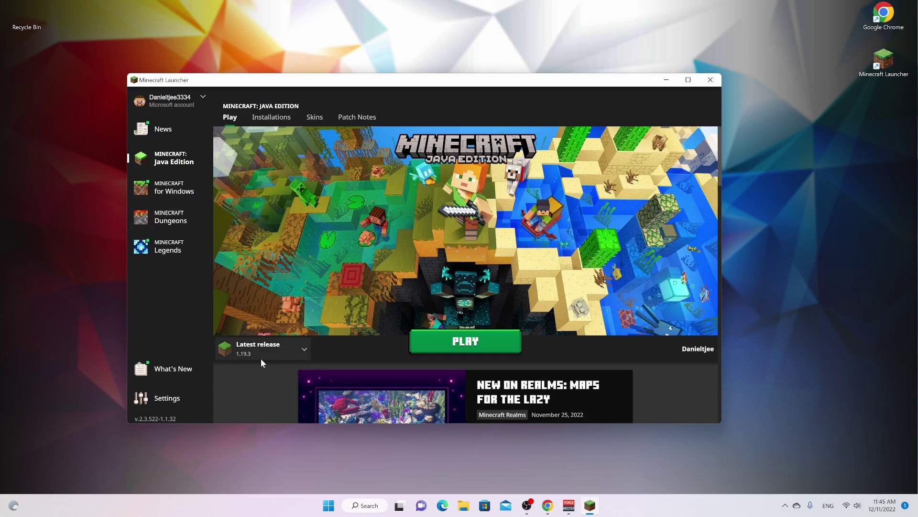
{"action": "left_click", "coordinate": [243, 354]}
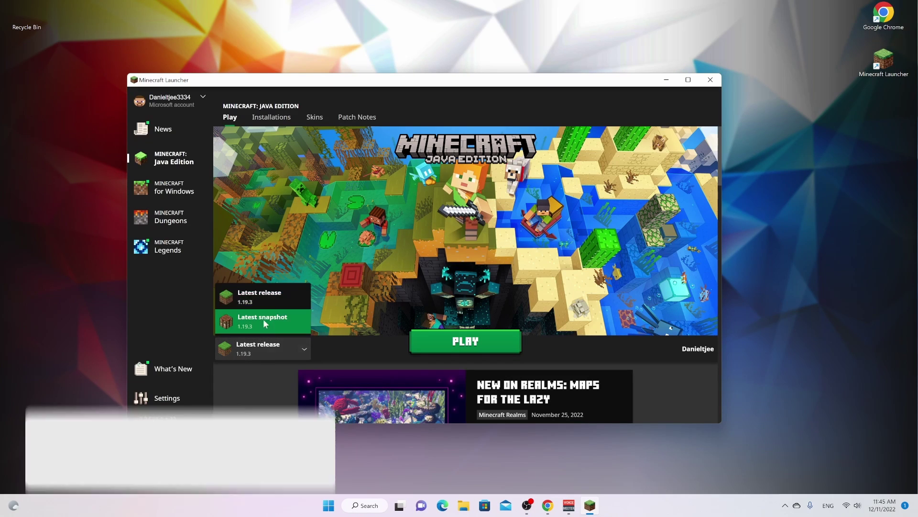
{"action": "left_click", "coordinate": [301, 289]}
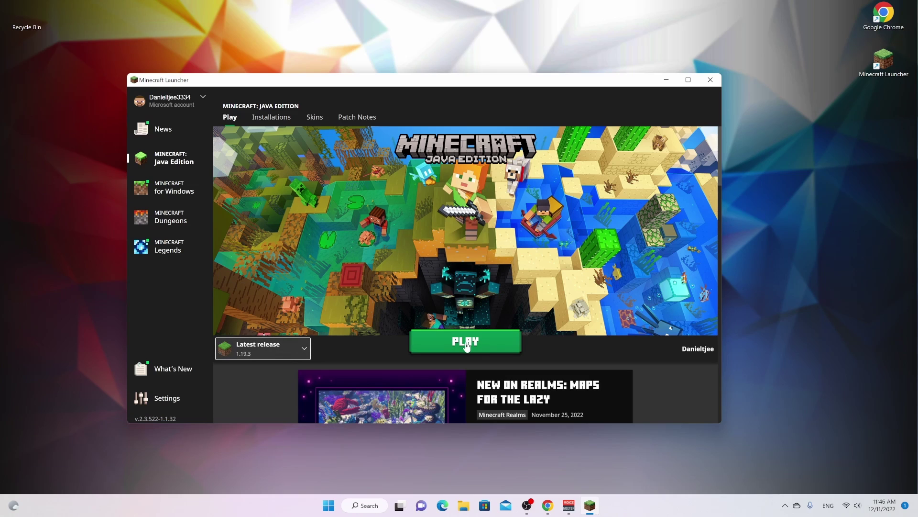
{"action": "left_click", "coordinate": [467, 344]}
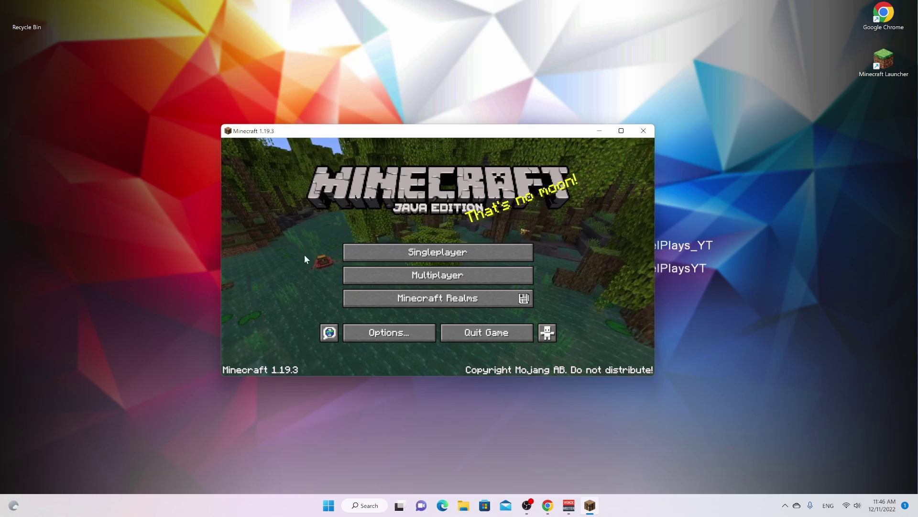
Quit Minecraft and return to the Forge install guide in Chrome
{"action": "left_click", "coordinate": [461, 333]}
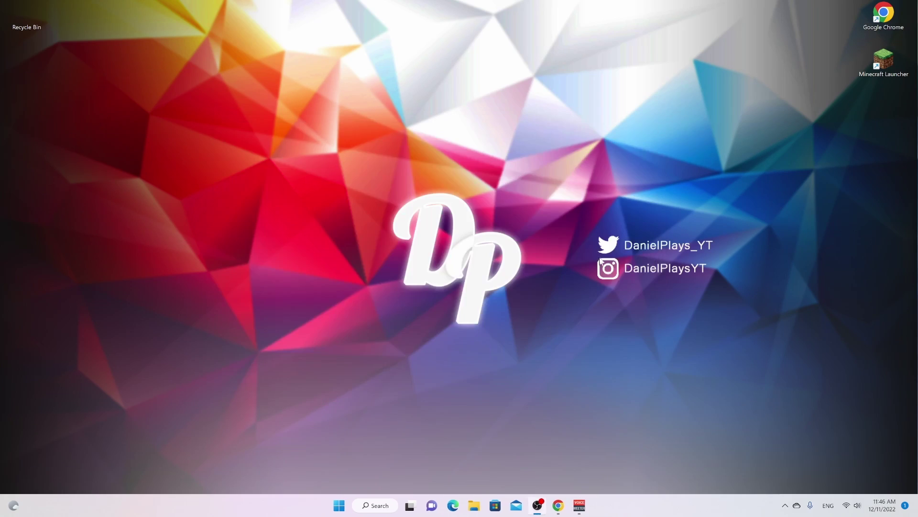
{"action": "left_click", "coordinate": [558, 505]}
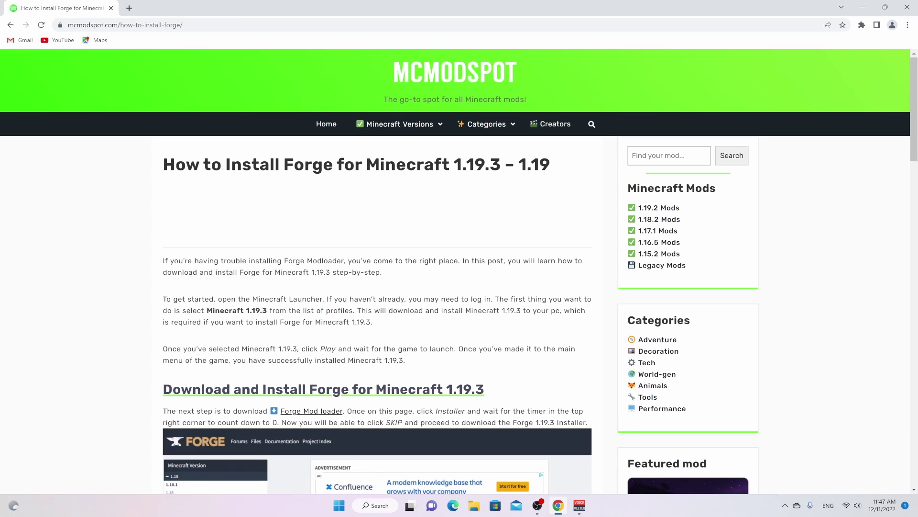
{"action": "left_click_drag", "start_coordinate": [164, 164], "coordinate": [501, 164]}
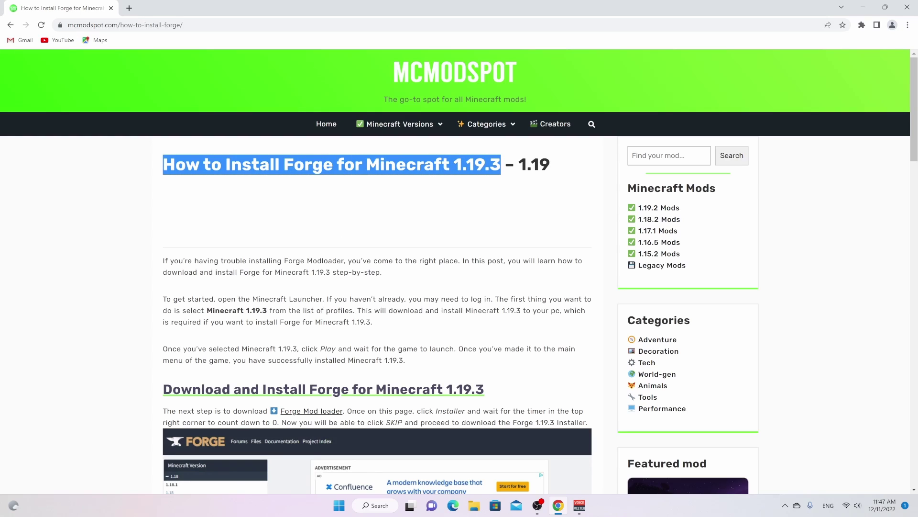
{"action": "left_click", "coordinate": [356, 259]}
{"action": "scroll", "coordinate": [363, 261], "scroll_direction": "down", "scroll_amount": 5}
Open the Forge Mod loader link in a new tab showing the 1.19.3 downloads
{"action": "right_click", "coordinate": [309, 174]}
{"action": "left_click", "coordinate": [328, 182]}
{"action": "left_click", "coordinate": [174, 8]}
{"action": "scroll", "coordinate": [359, 242], "scroll_direction": "down", "scroll_amount": 1}
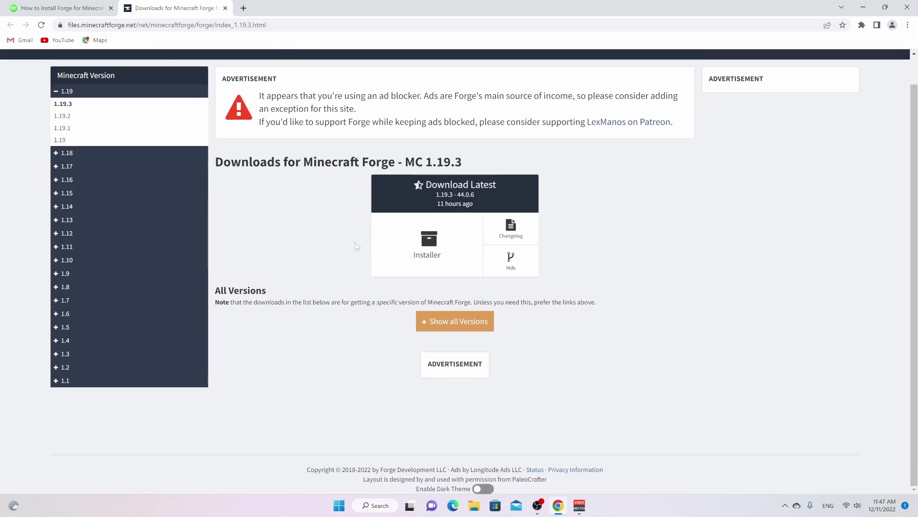
Download the Forge 1.19.3-44.0.6 installer past the ad and show it in Downloads
{"action": "left_click", "coordinate": [430, 273]}
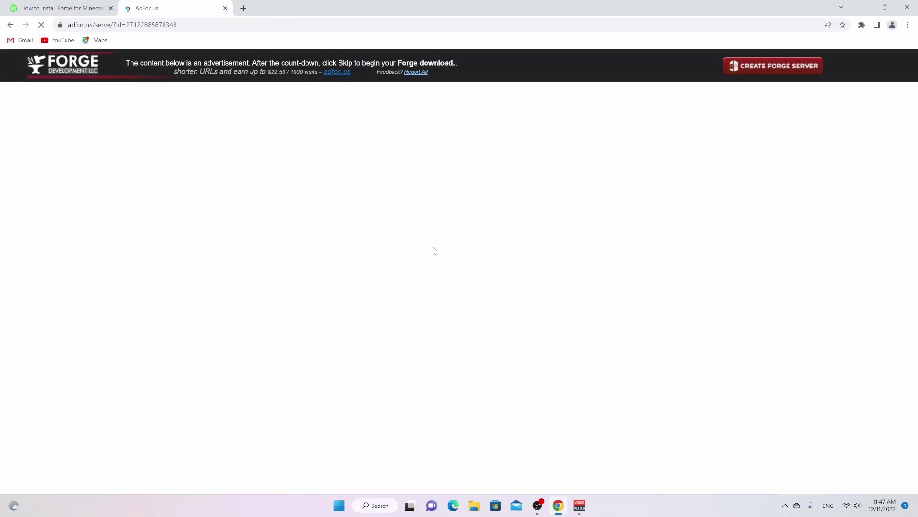
{"action": "left_click", "coordinate": [862, 70]}
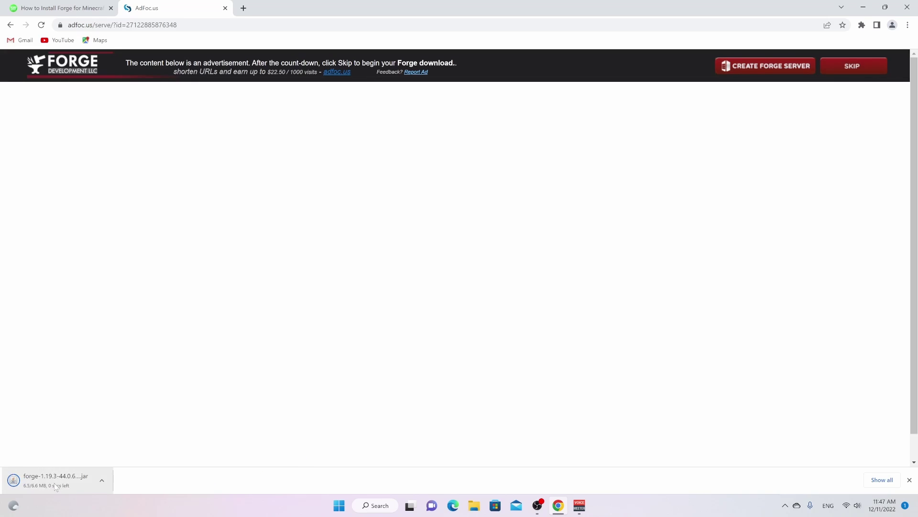
{"action": "left_click", "coordinate": [56, 487]}
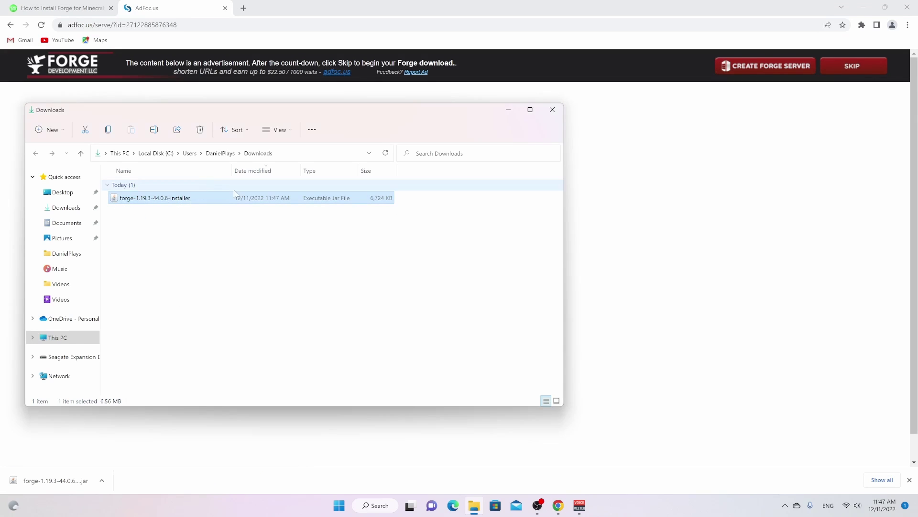
Close the AdFoc.us tab and scroll the guide to its Java and Jarfix section
{"action": "left_click", "coordinate": [225, 9]}
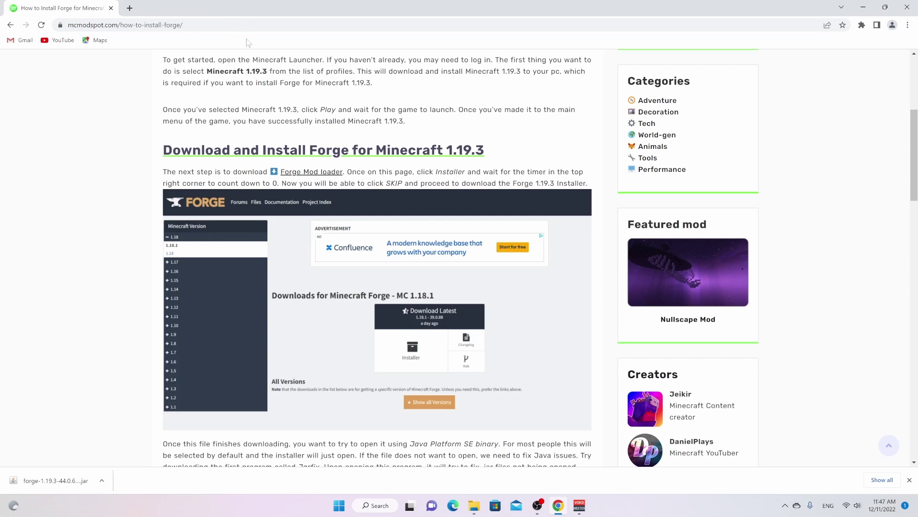
{"action": "scroll", "coordinate": [292, 269], "scroll_direction": "down", "scroll_amount": 7}
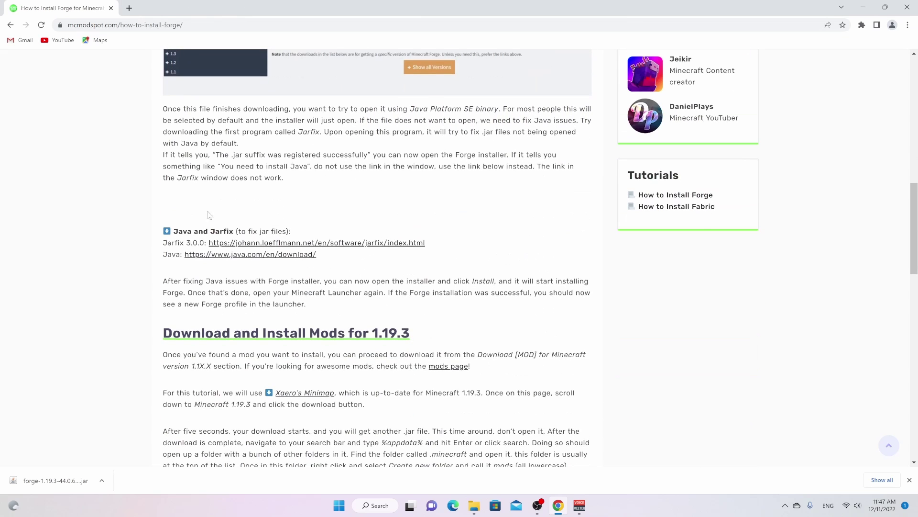
{"action": "left_click_drag", "start_coordinate": [178, 231], "coordinate": [233, 231]}
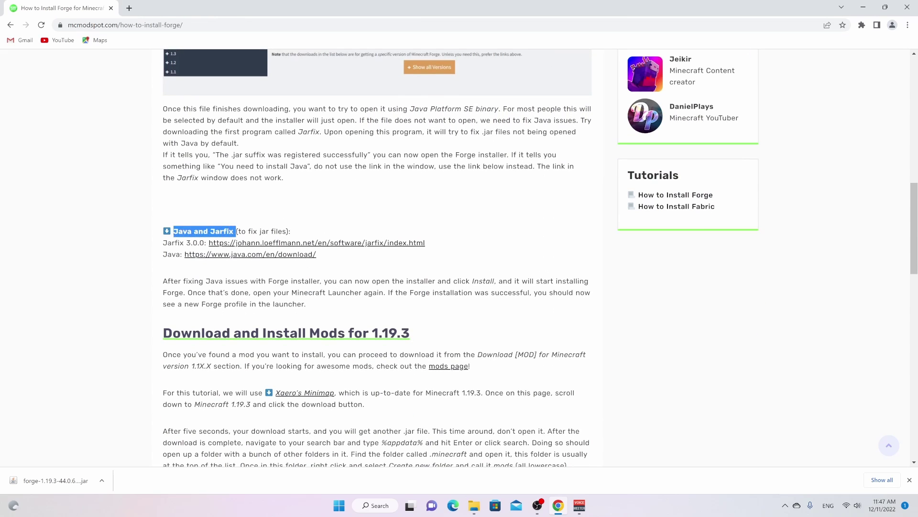
{"action": "left_click", "coordinate": [263, 230]}
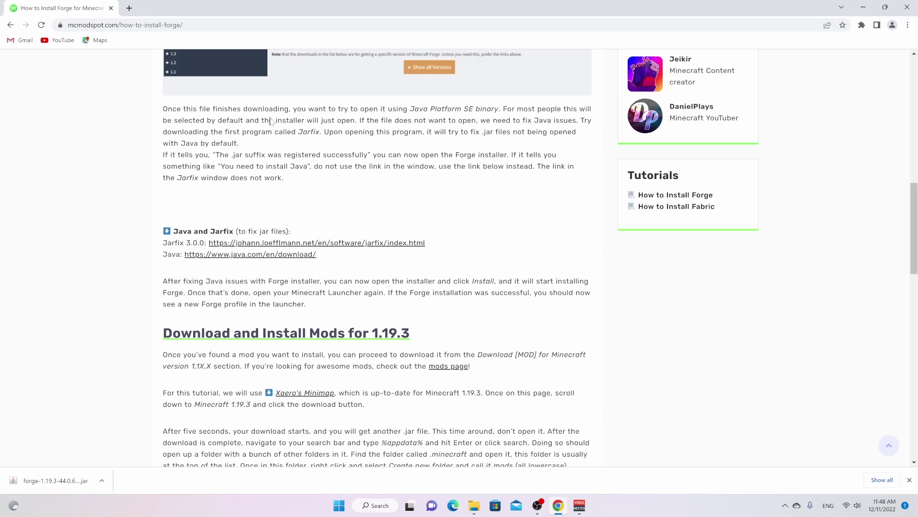
Run the Forge 1.19.3-44.0.6 installer and install the client profile
{"action": "left_click", "coordinate": [68, 483]}
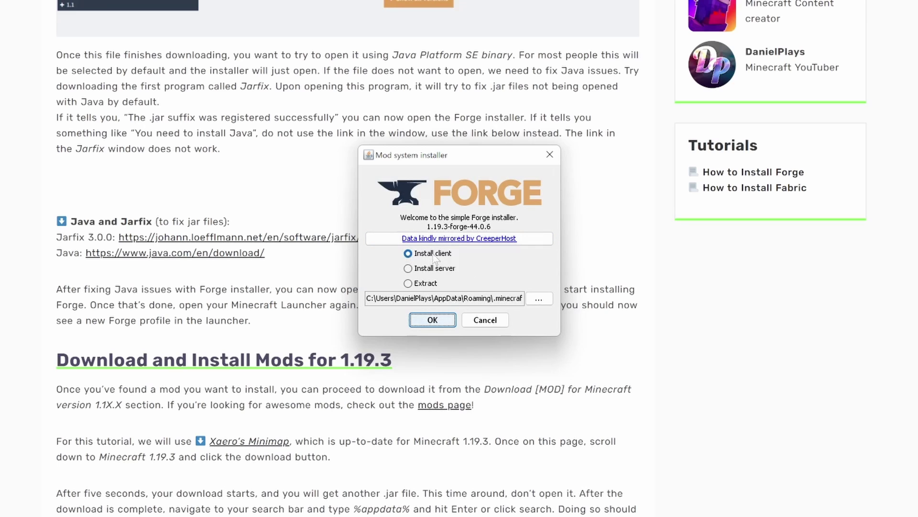
{"action": "left_click", "coordinate": [432, 321]}
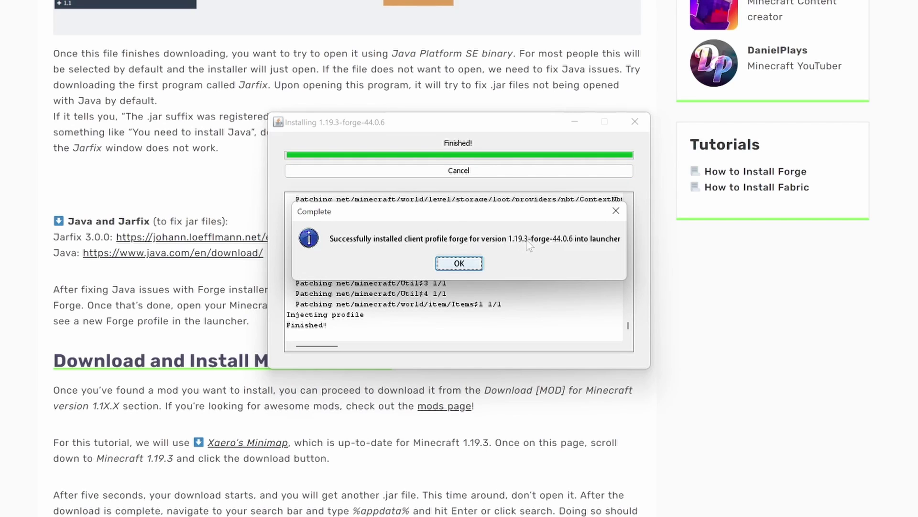
{"action": "left_click", "coordinate": [459, 264]}
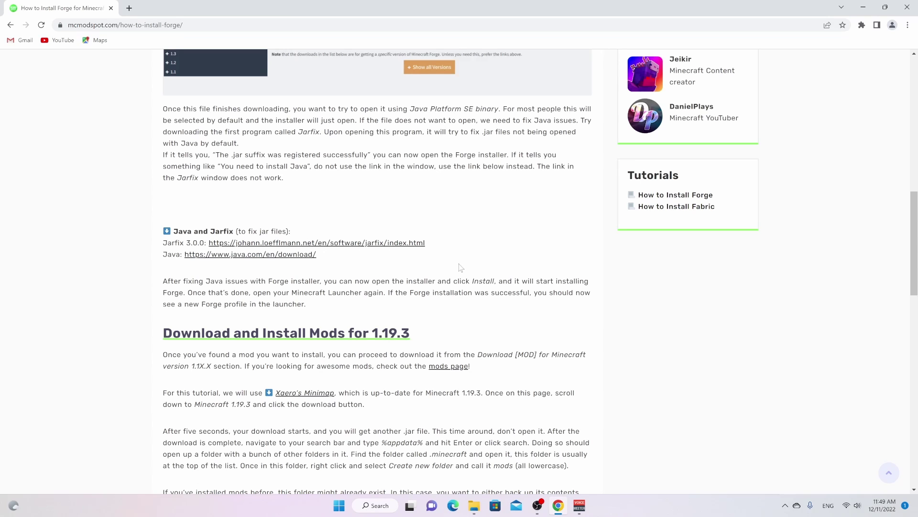
Scroll the guide down and jump to Xaero's Minimap download links for 1.19.3
{"action": "scroll", "coordinate": [461, 267], "scroll_direction": "down", "scroll_amount": 1}
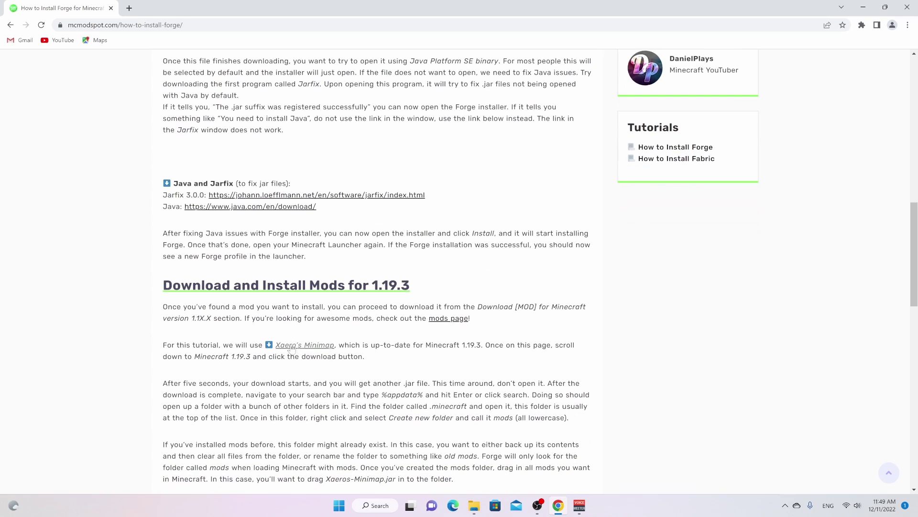
{"action": "scroll", "coordinate": [307, 256], "scroll_direction": "down", "scroll_amount": 2}
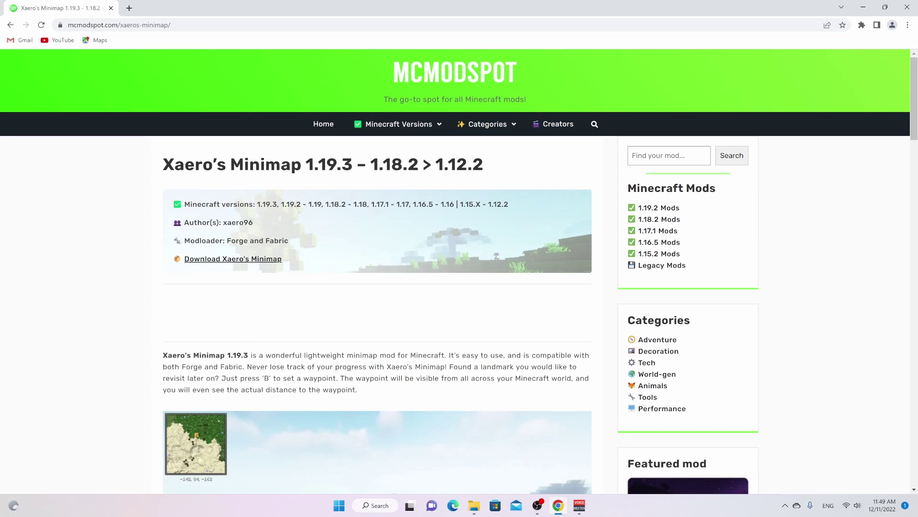
{"action": "scroll", "coordinate": [186, 161], "scroll_direction": "down", "scroll_amount": 2}
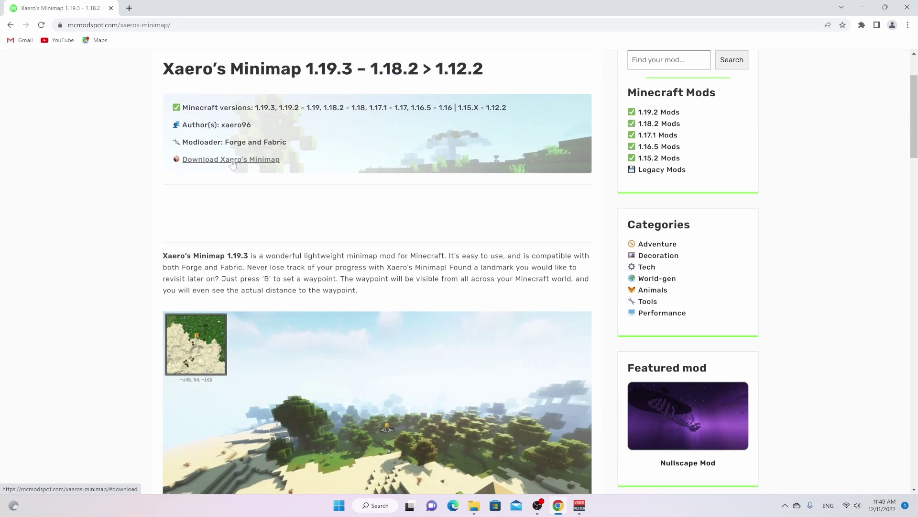
{"action": "left_click", "coordinate": [230, 163]}
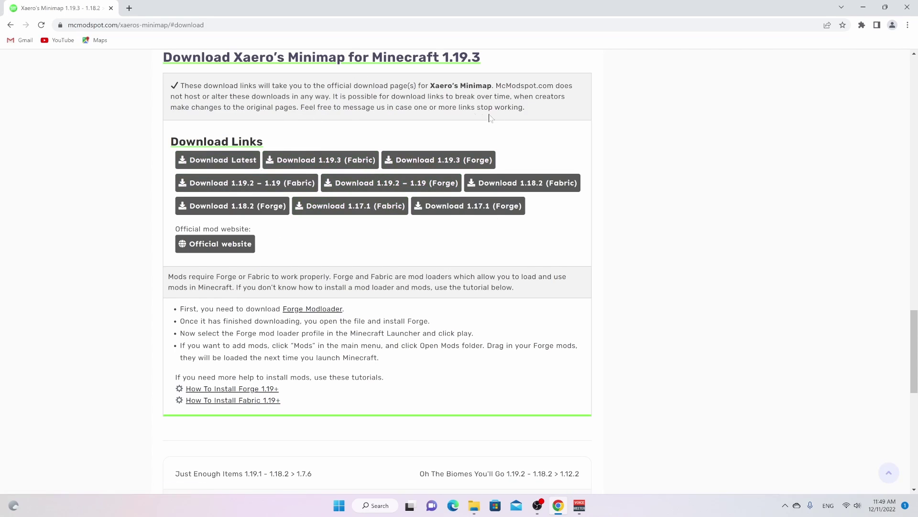
Download the Xaero's Minimap 22.16.3 jar for Forge 1.19.3 from CurseForge
{"action": "left_click", "coordinate": [462, 165]}
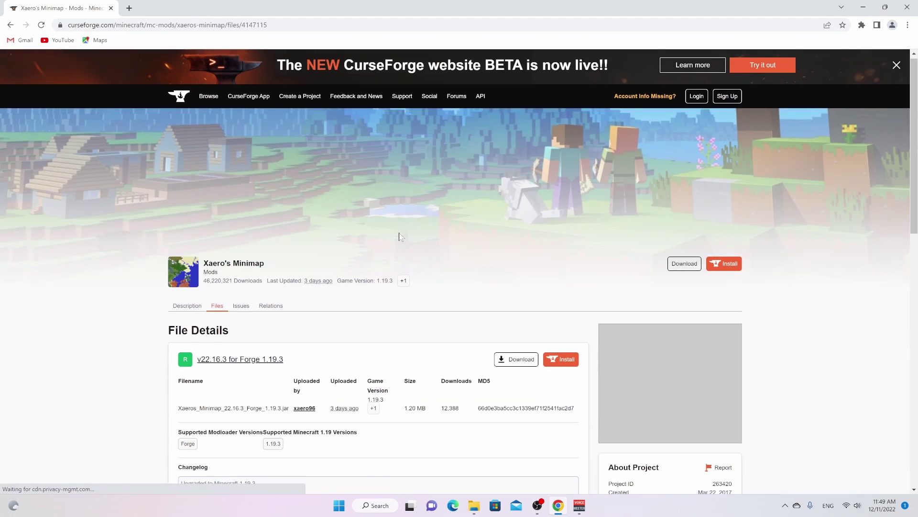
{"action": "scroll", "coordinate": [401, 237], "scroll_direction": "down", "scroll_amount": 3}
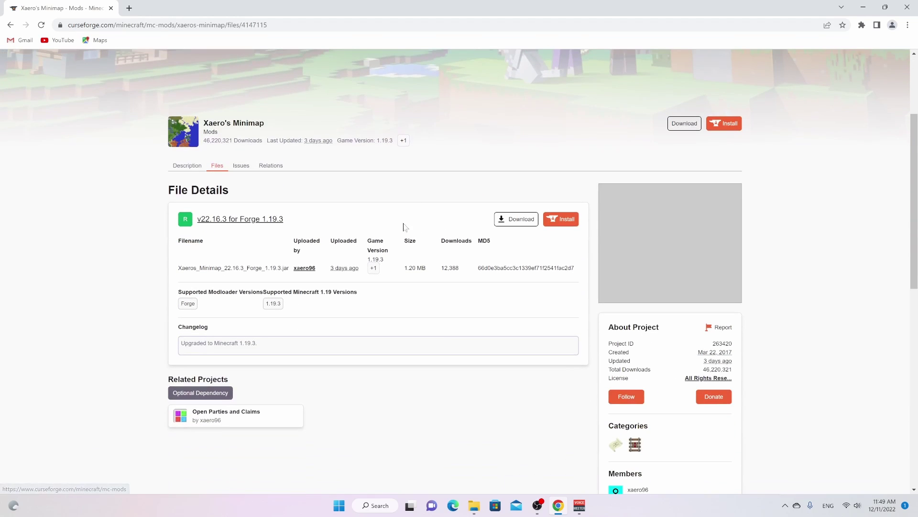
{"action": "left_click", "coordinate": [518, 223]}
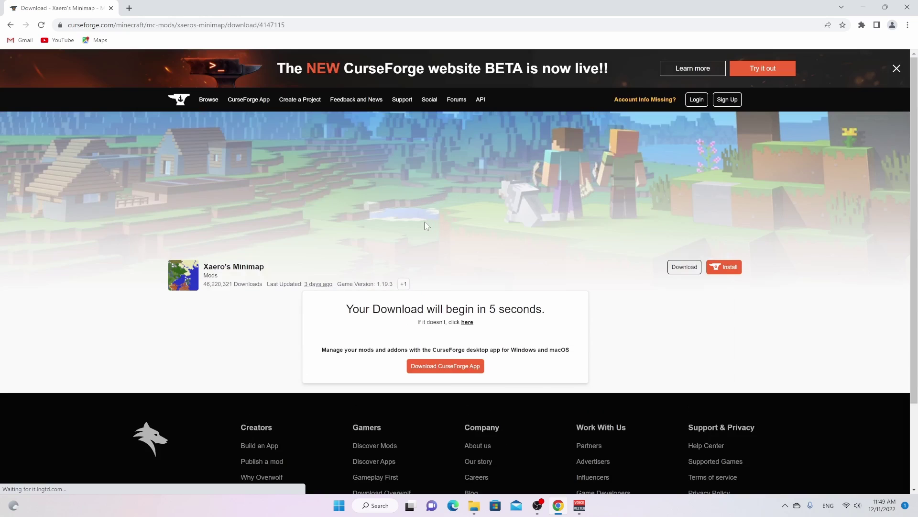
{"action": "scroll", "coordinate": [427, 225], "scroll_direction": "down", "scroll_amount": 2}
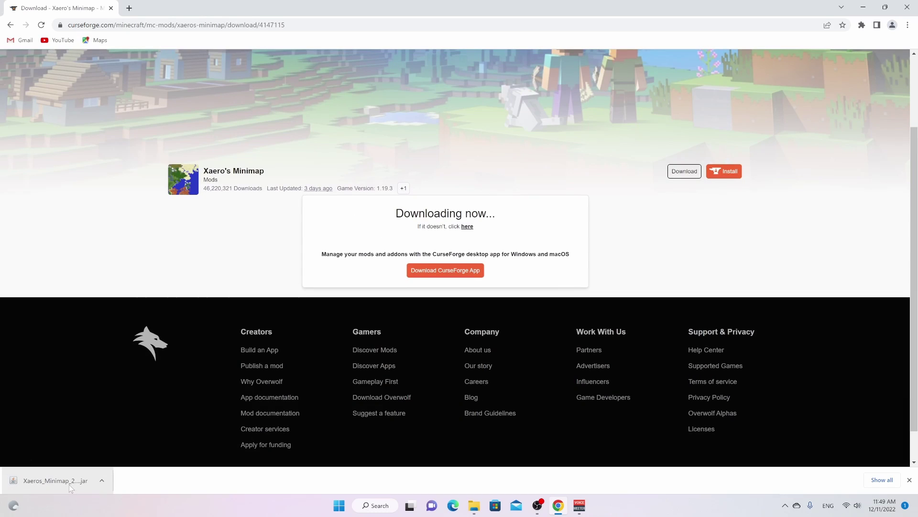
Show the downloaded minimap jar in its folder and close Chrome
{"action": "left_click", "coordinate": [102, 480]}
{"action": "left_click", "coordinate": [172, 441]}
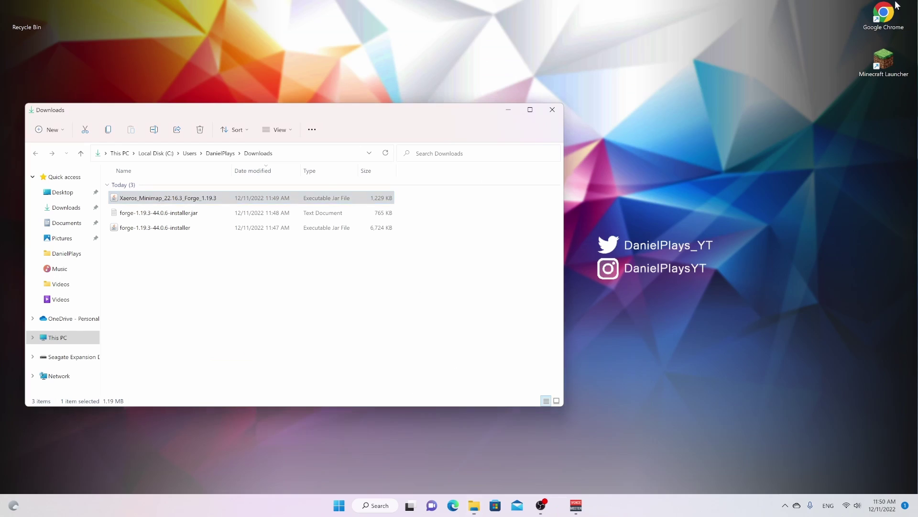
{"action": "left_click", "coordinate": [907, 7]}
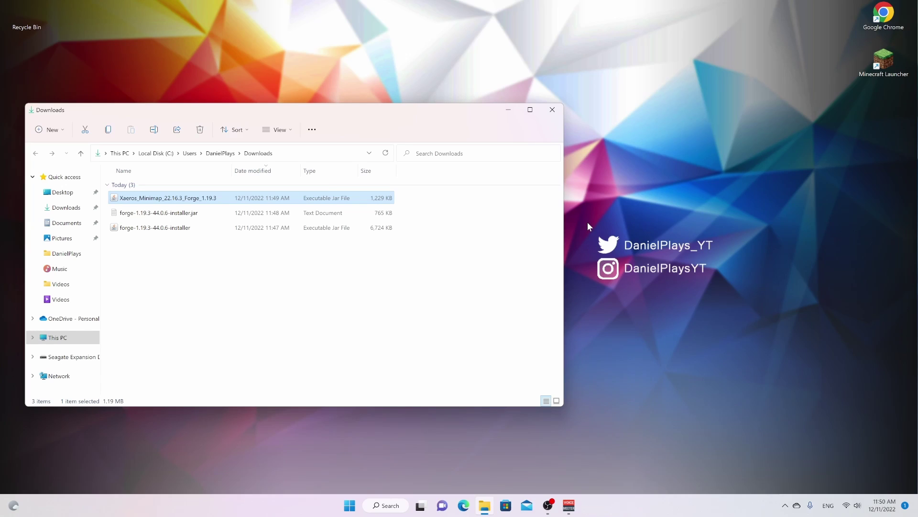
Open .minecraft under %appdata% and create a new folder named mods inside it
{"action": "key", "text": "super+r"}
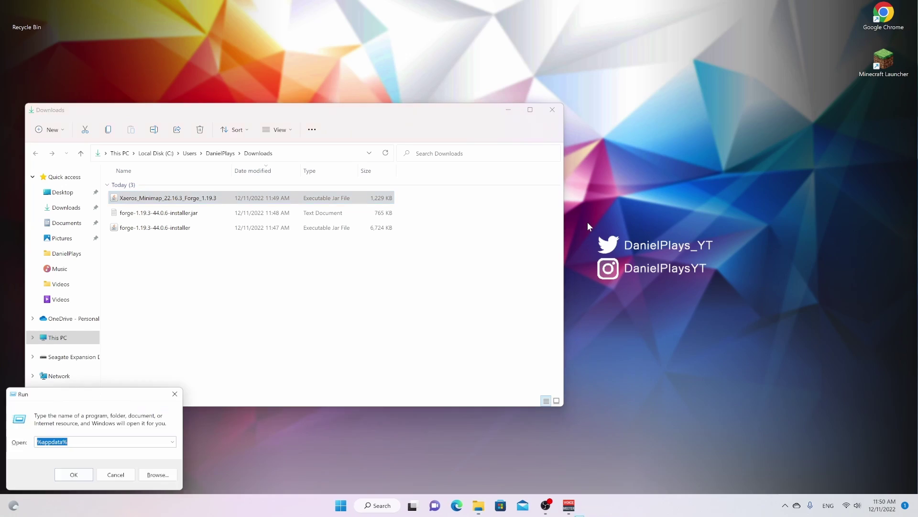
{"action": "left_click", "coordinate": [56, 433]}
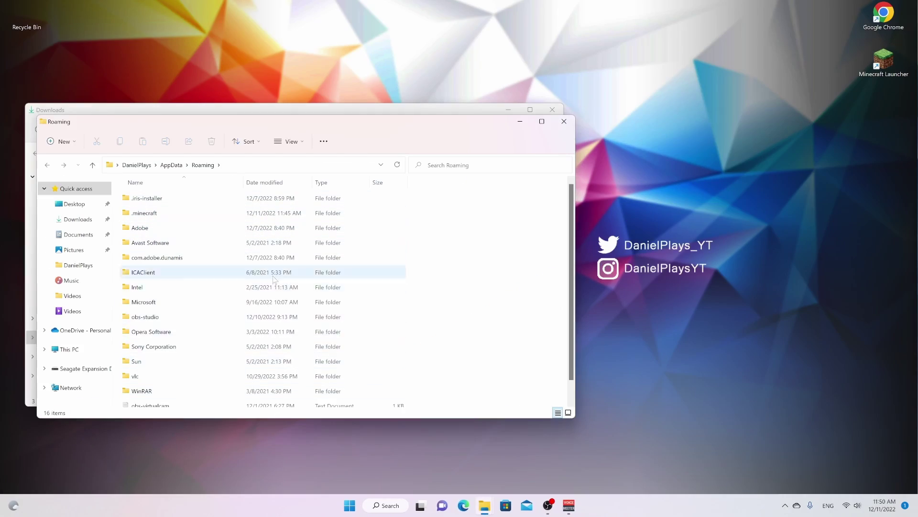
{"action": "double_click", "coordinate": [153, 217]}
{"action": "scroll", "coordinate": [153, 218], "scroll_direction": "down", "scroll_amount": 1}
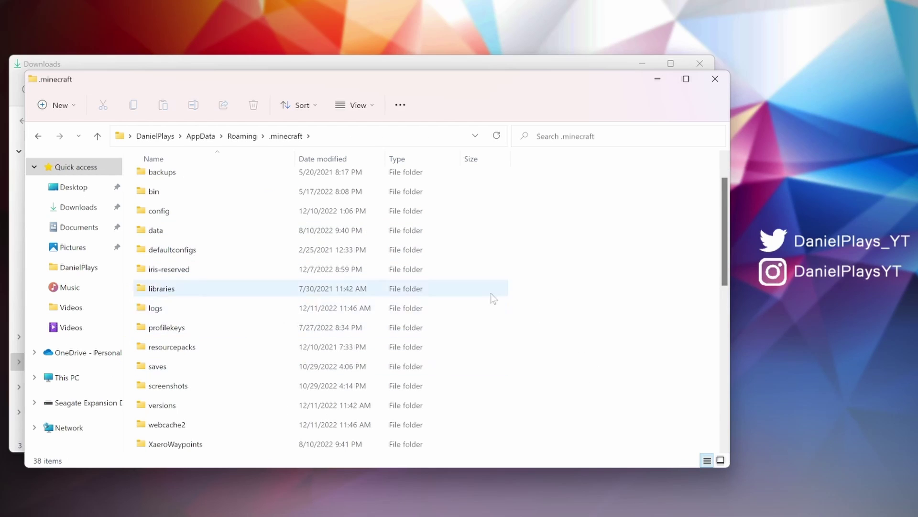
{"action": "right_click", "coordinate": [537, 295]}
{"action": "mouse_move", "coordinate": [593, 373]}
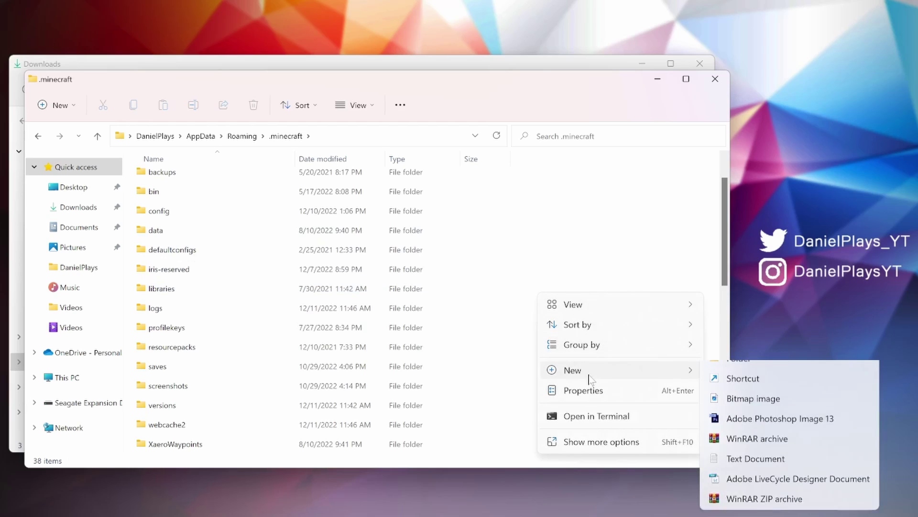
{"action": "left_click", "coordinate": [723, 373]}
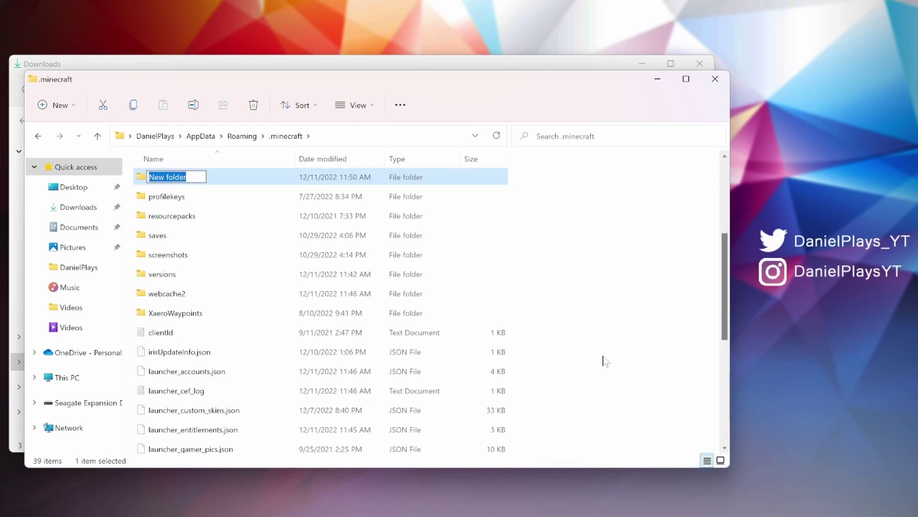
{"action": "type", "text": "mods"}
{"action": "key", "text": "Return"}
Move the Xaeros_Minimap_22.16.3_Forge_1.19.3 jar from Downloads into mods, then close both windows
{"action": "double_click", "coordinate": [239, 177]}
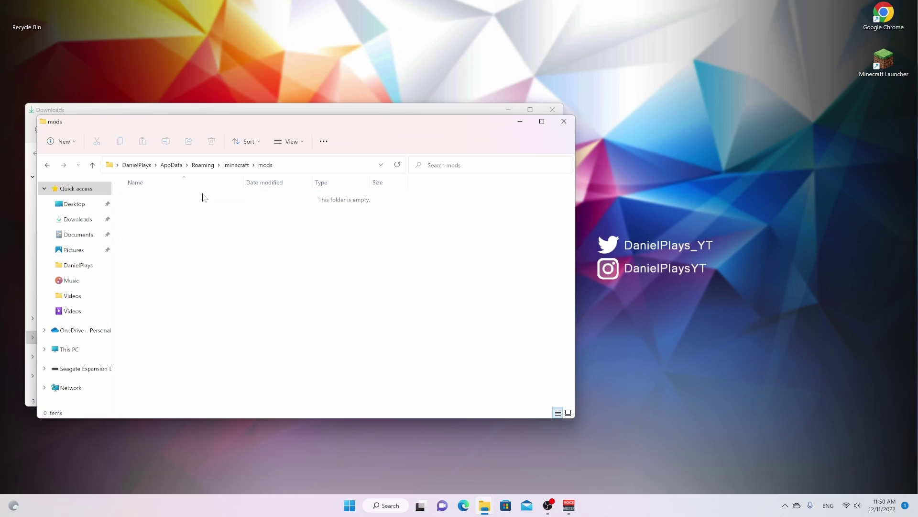
{"action": "left_click_drag", "start_coordinate": [476, 130], "coordinate": [563, 132]}
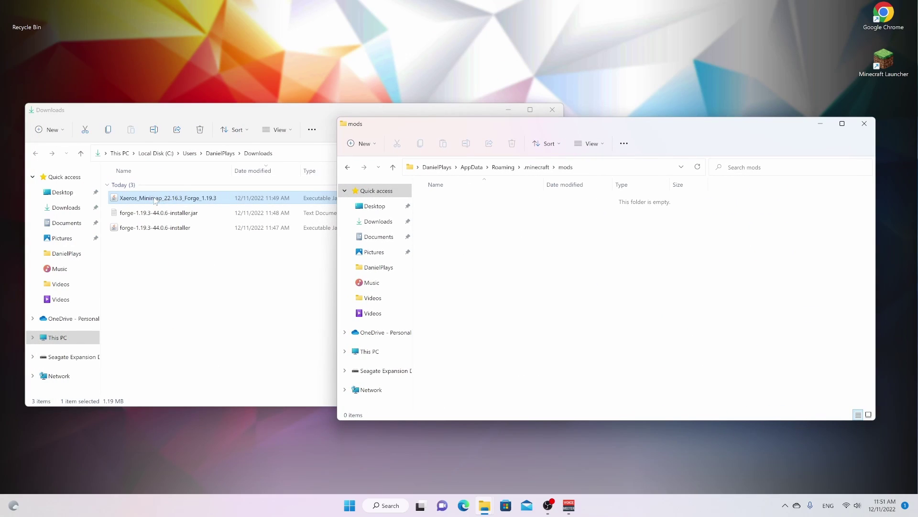
{"action": "left_click_drag", "start_coordinate": [168, 198], "coordinate": [535, 249]}
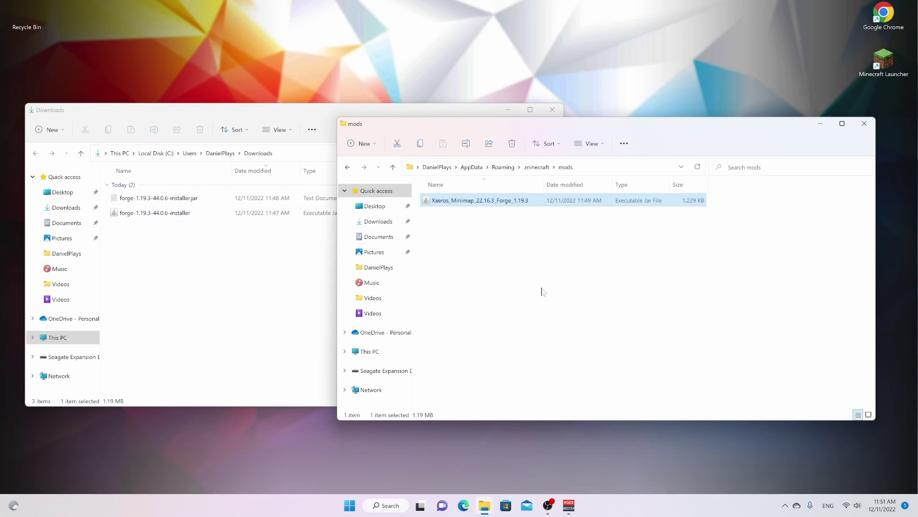
{"action": "left_click", "coordinate": [537, 265]}
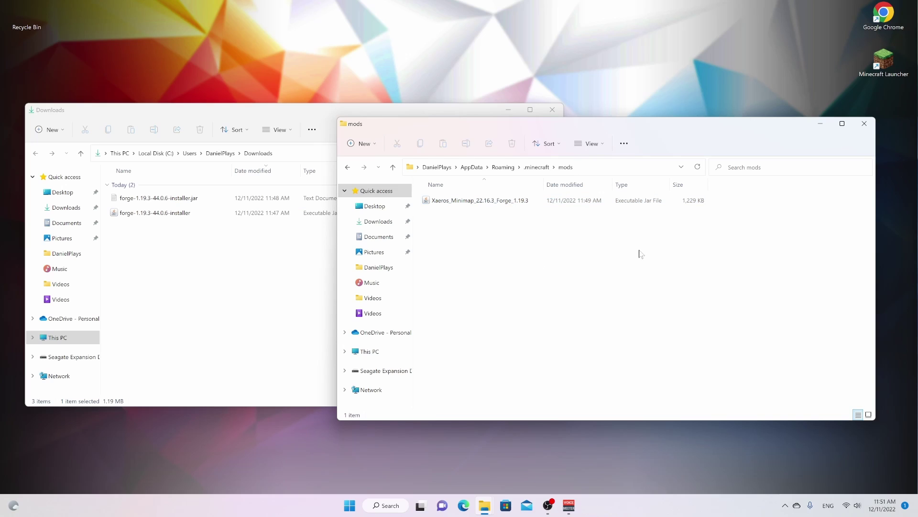
{"action": "left_click", "coordinate": [865, 124]}
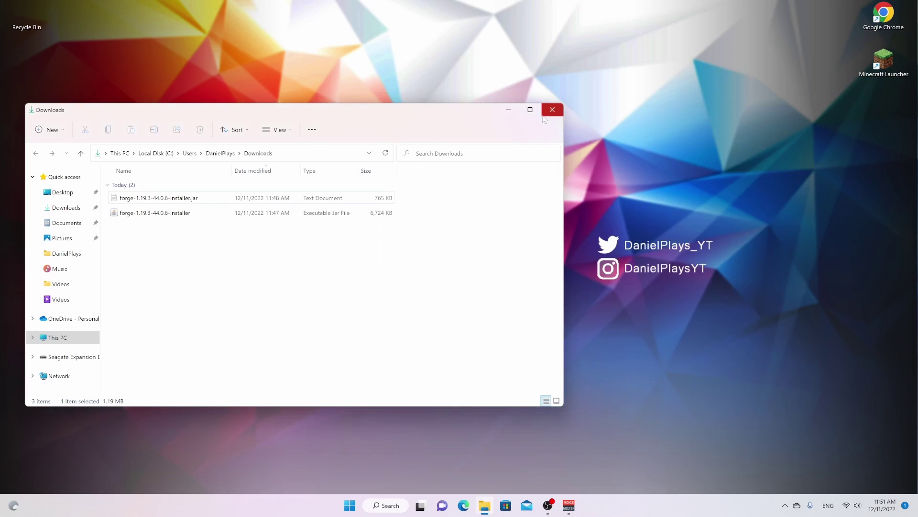
{"action": "left_click", "coordinate": [552, 110]}
Launch the 1.19.3-forge-44.0.6 profile, accepting the modified-installation risk warning
{"action": "double_click", "coordinate": [884, 62]}
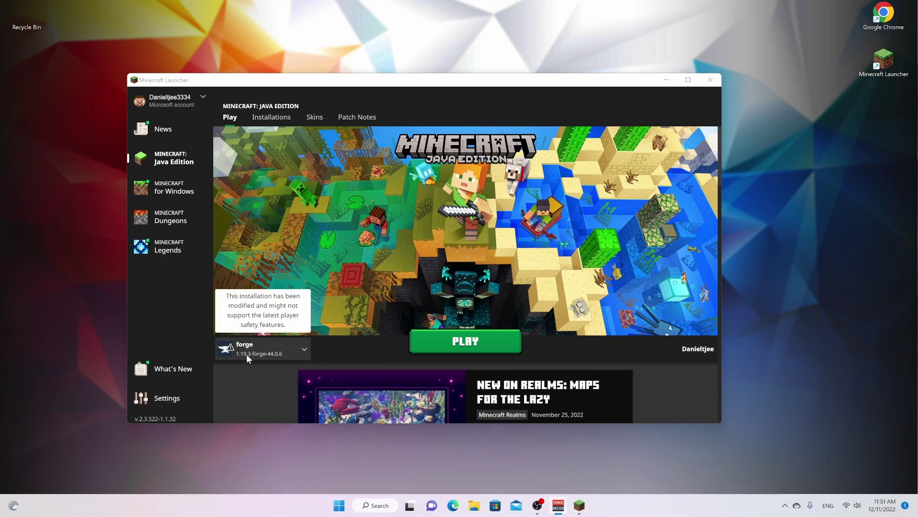
{"action": "left_click", "coordinate": [463, 342]}
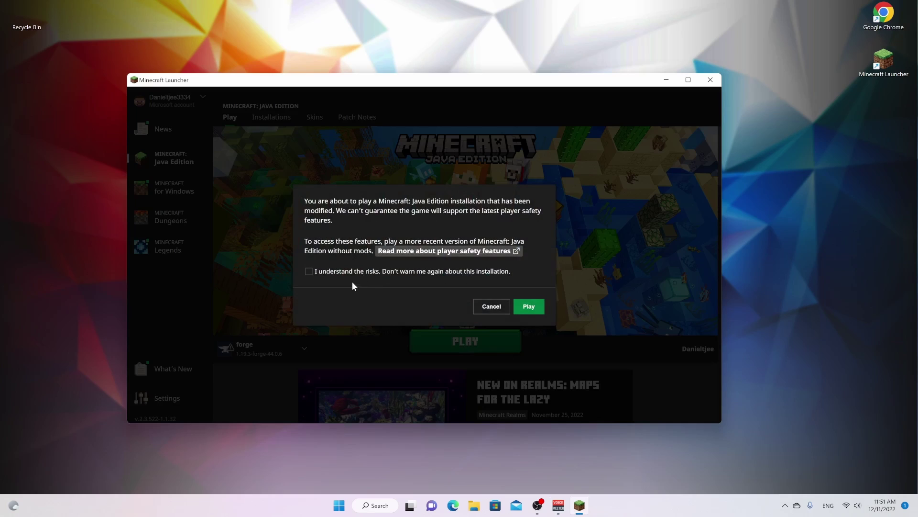
{"action": "left_click", "coordinate": [309, 271]}
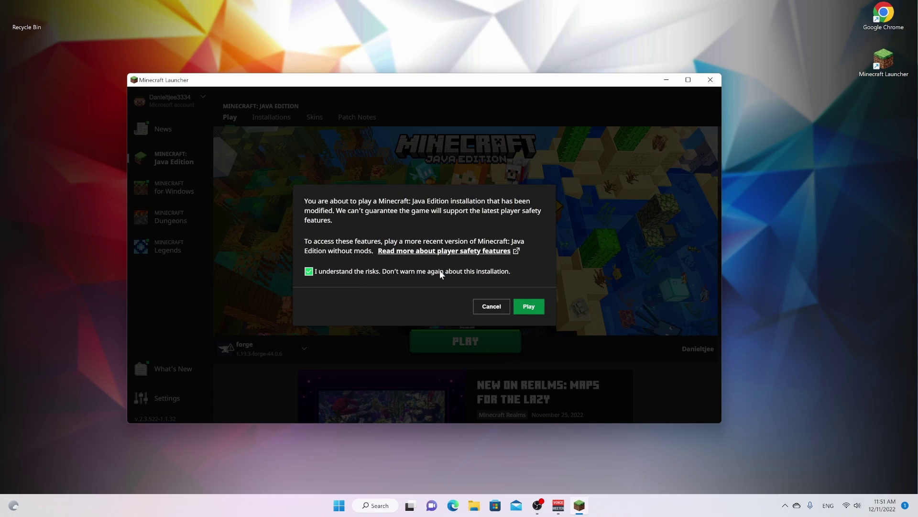
{"action": "left_click", "coordinate": [529, 307]}
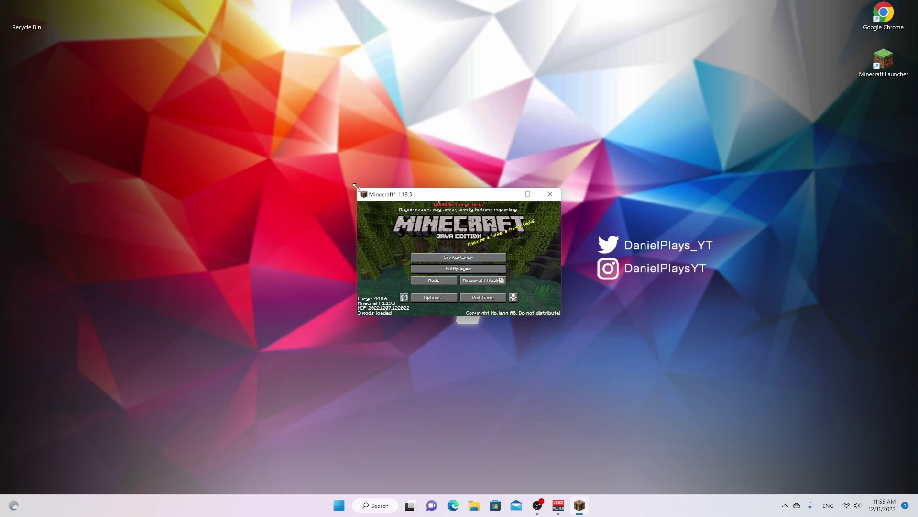
Enlarge the game window and confirm Xaero's Minimap 22.16.3 is listed among loaded mods
{"action": "mouse_move", "coordinate": [561, 316]}
{"action": "left_mouse_down"}
{"action": "mouse_move", "coordinate": [633, 349]}
{"action": "mouse_move", "coordinate": [647, 367]}
{"action": "left_mouse_up"}
{"action": "left_click_drag", "start_coordinate": [388, 125], "coordinate": [367, 110]}
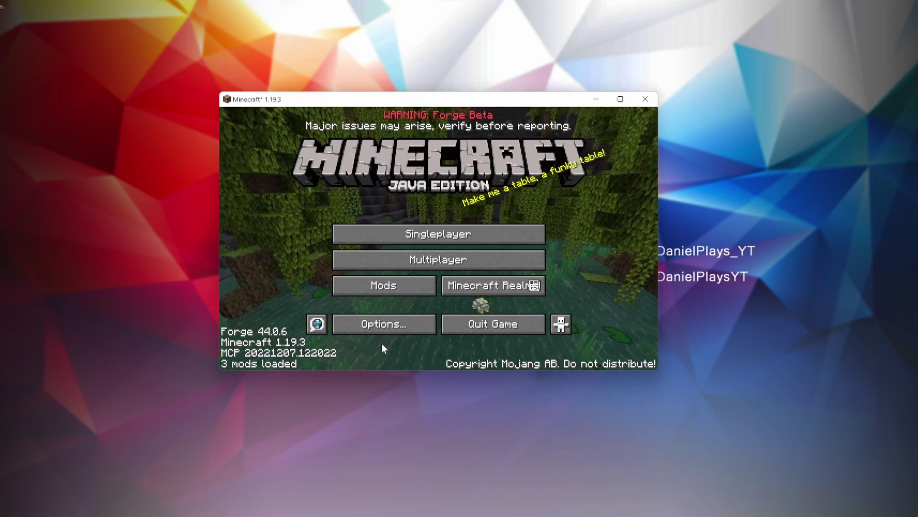
{"action": "left_click", "coordinate": [385, 289]}
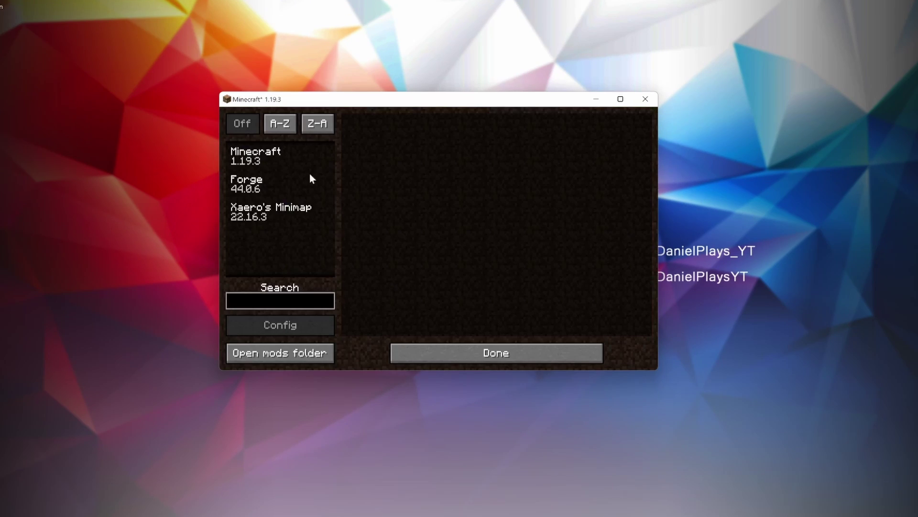
{"action": "left_click", "coordinate": [283, 217]}
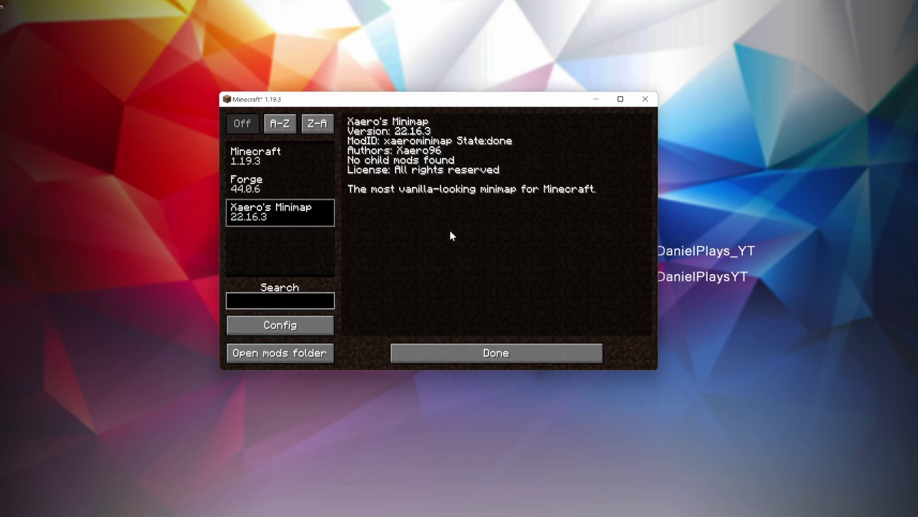
{"action": "left_click", "coordinate": [496, 352]}
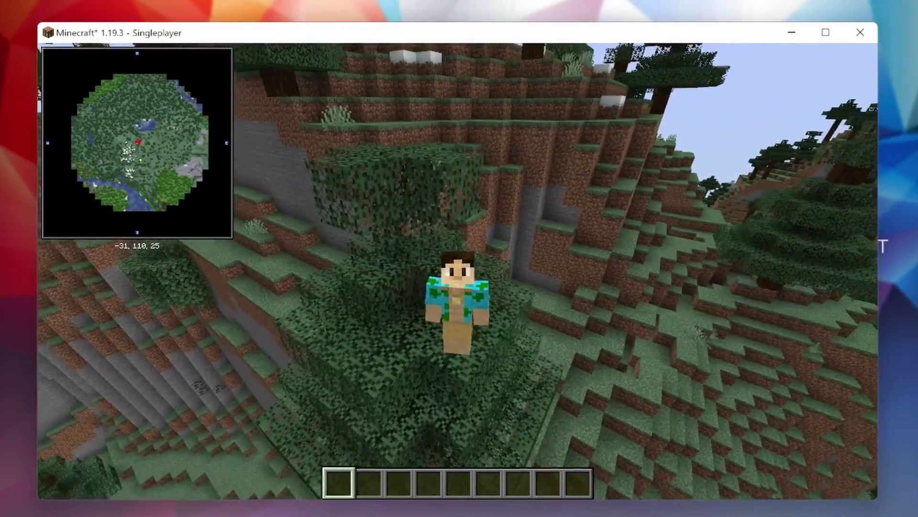
In the minimap-enabled world, open the creative inventory on the Spawn Eggs category
{"action": "left_click", "coordinate": [457, 271]}
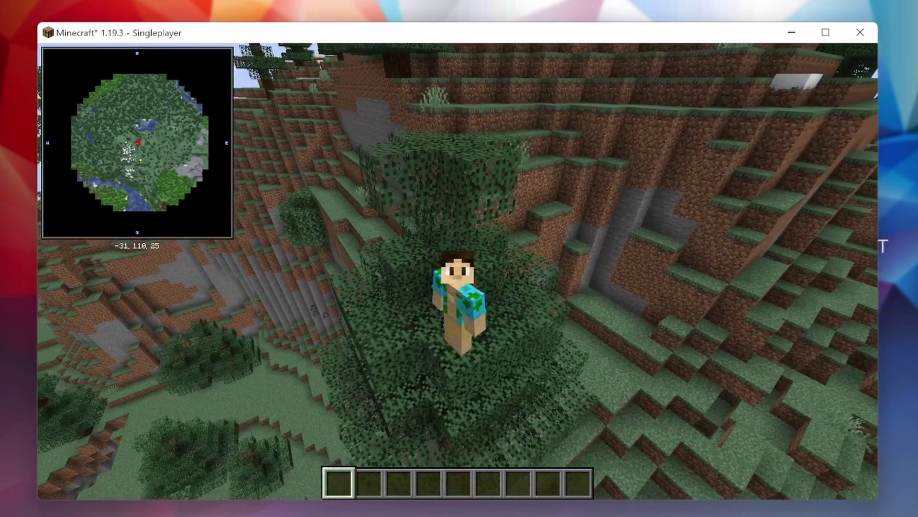
{"action": "key", "text": "e"}
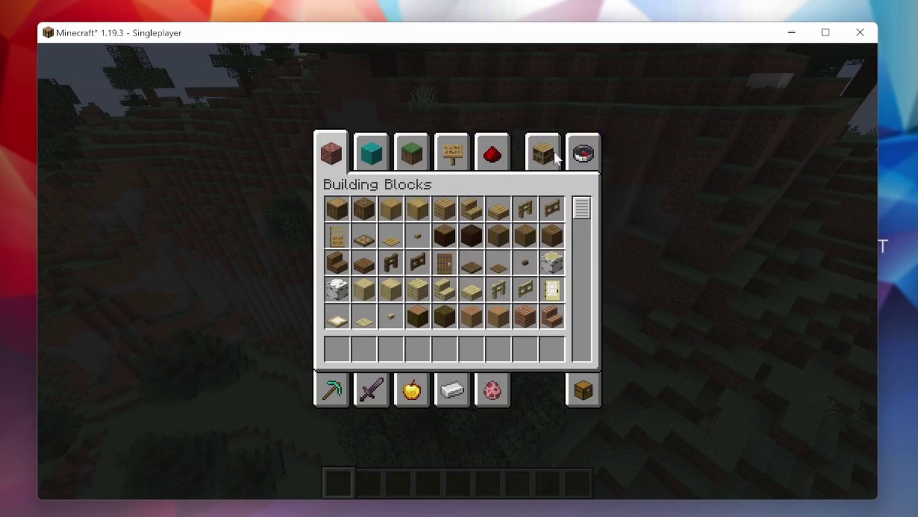
{"action": "left_click", "coordinate": [478, 393]}
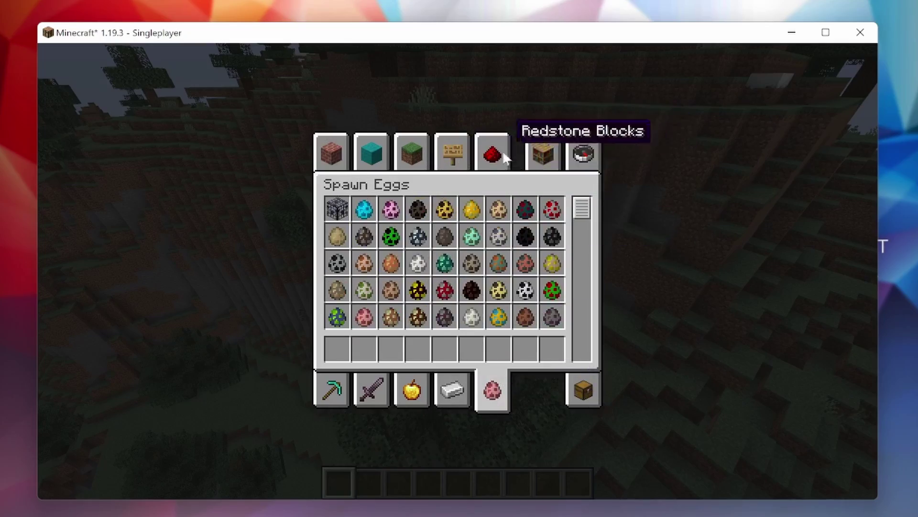